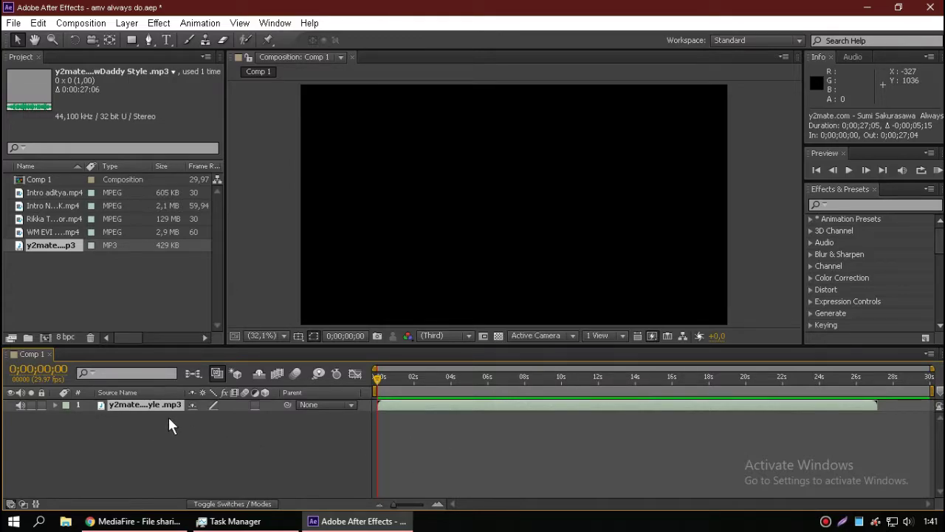
Convert the y2mate MP3 layer's audio to keyframes with the Keyframe Assistant.
{"action": "left_click", "coordinate": [407, 403]}
{"action": "right_click", "coordinate": [407, 403]}
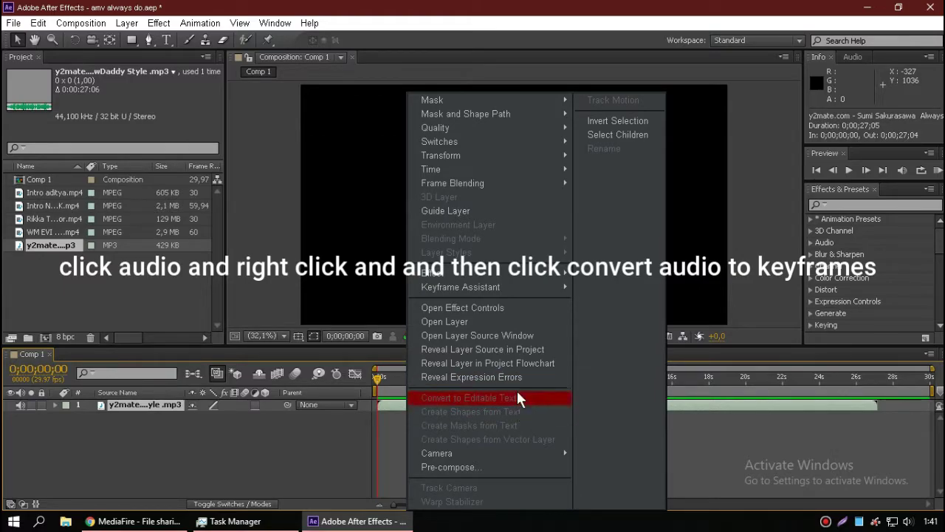
{"action": "mouse_move", "coordinate": [492, 289]}
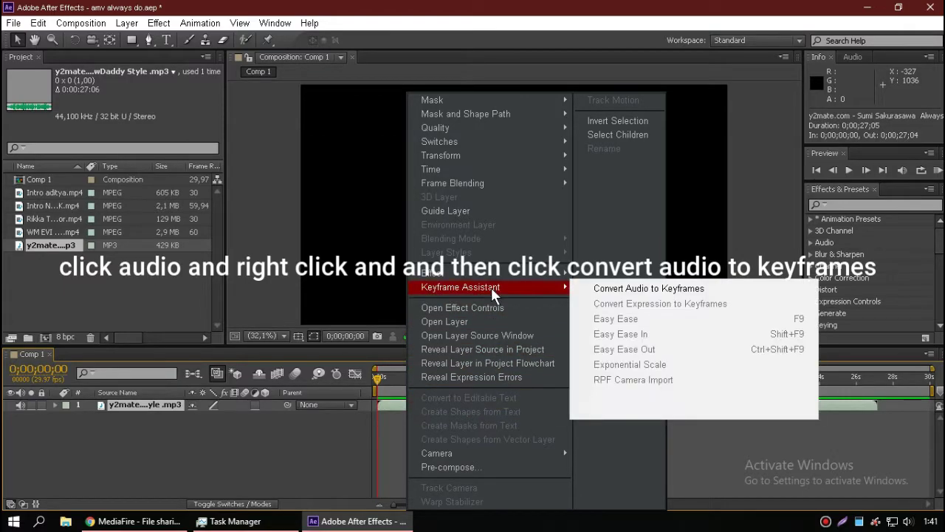
{"action": "left_click", "coordinate": [669, 292]}
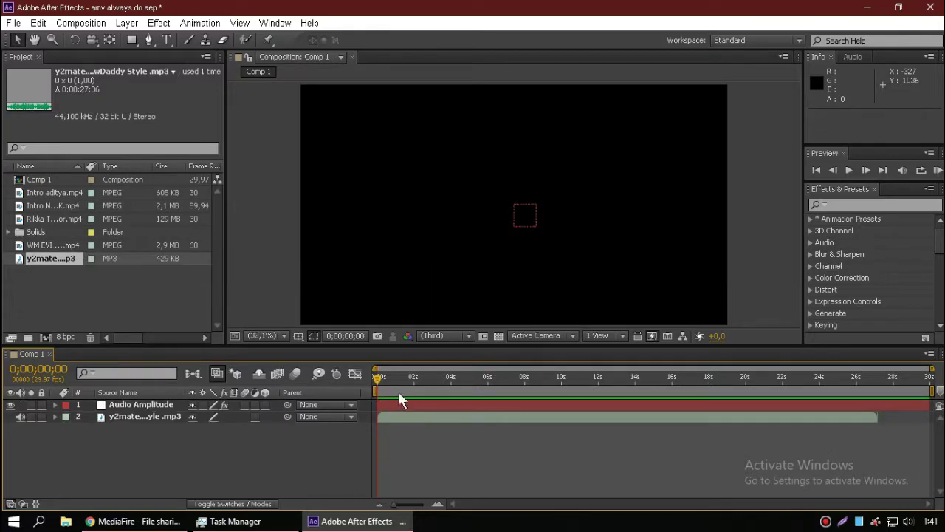
Expand the Audio Amplitude layer's effects to list its channel controls.
{"action": "left_click", "coordinate": [400, 408]}
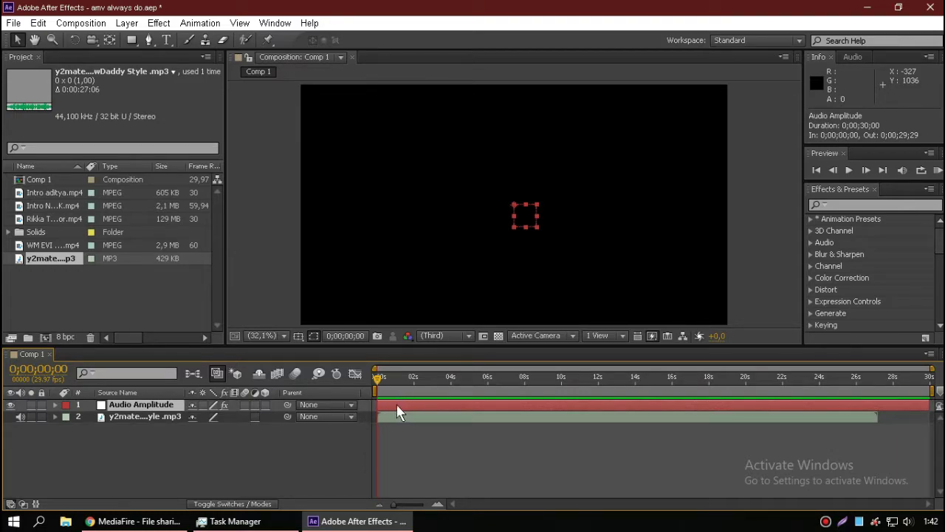
{"action": "left_click", "coordinate": [59, 407]}
{"action": "left_click", "coordinate": [55, 405]}
{"action": "left_click", "coordinate": [55, 405]}
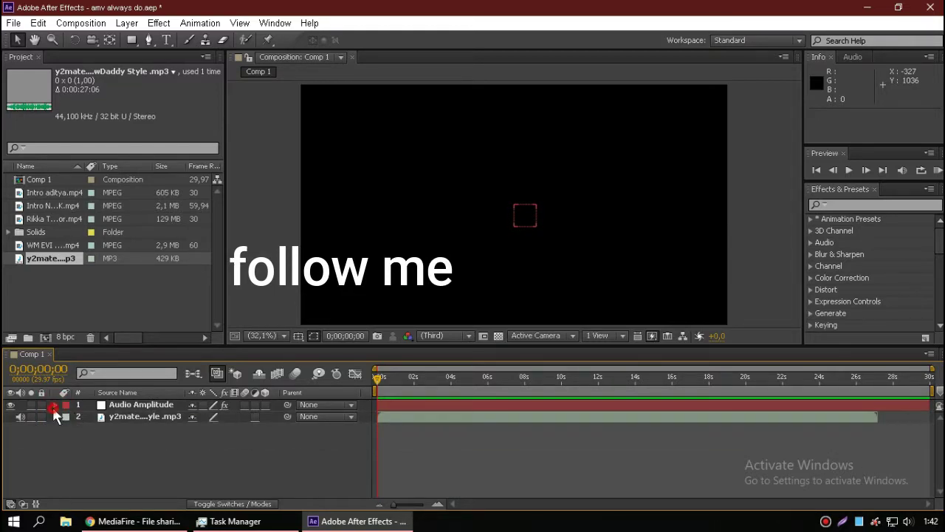
{"action": "left_click", "coordinate": [54, 405]}
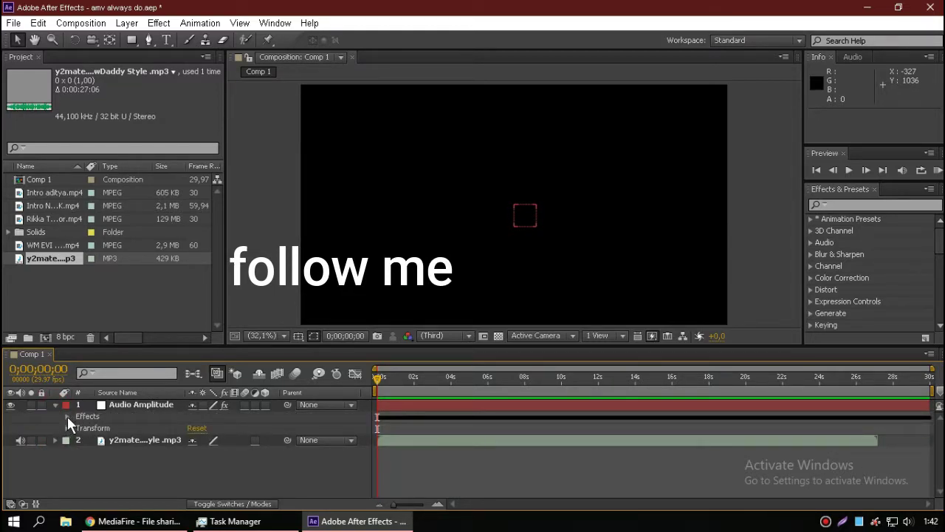
{"action": "left_click", "coordinate": [67, 416]}
{"action": "left_click", "coordinate": [67, 416]}
{"action": "left_click", "coordinate": [67, 416]}
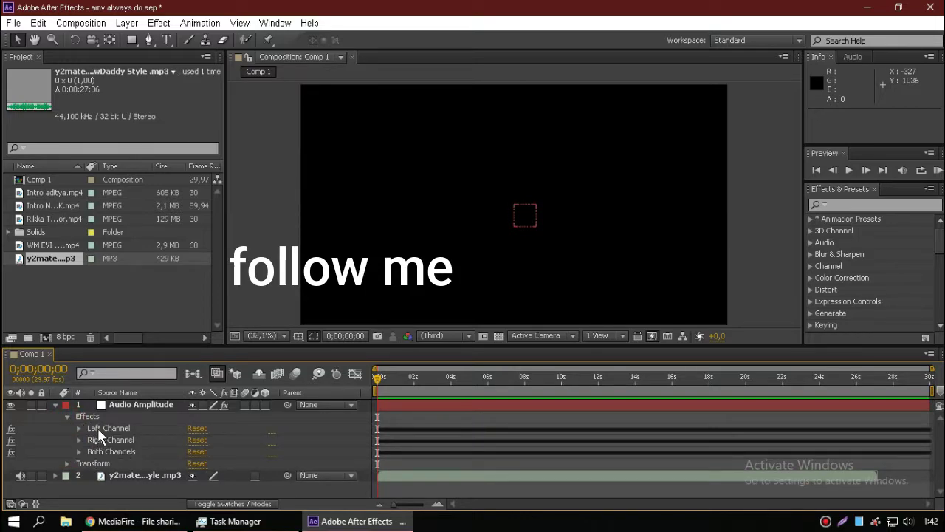
Delete the Left Channel and Right Channel effects from the Audio Amplitude layer.
{"action": "left_click", "coordinate": [107, 429]}
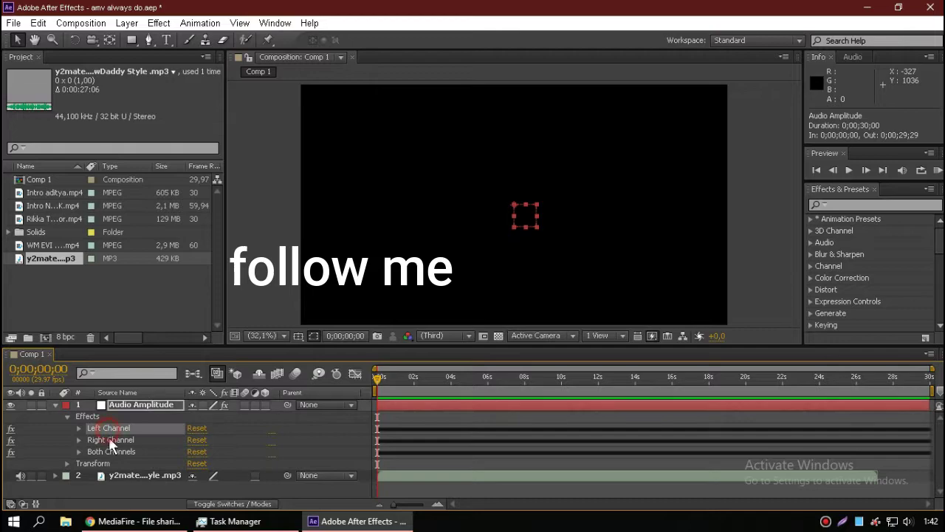
{"action": "left_click", "coordinate": [110, 439], "text": "shift"}
{"action": "right_click", "coordinate": [111, 435]}
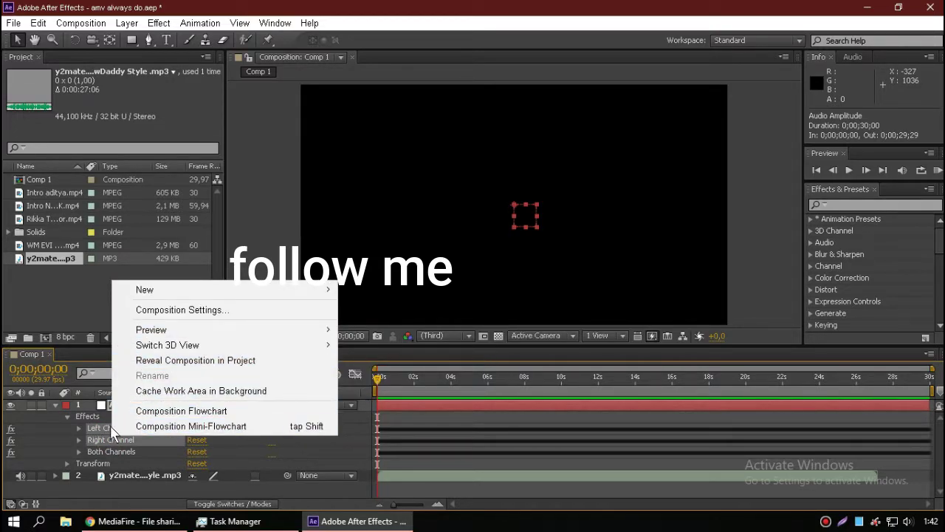
{"action": "left_click", "coordinate": [102, 439]}
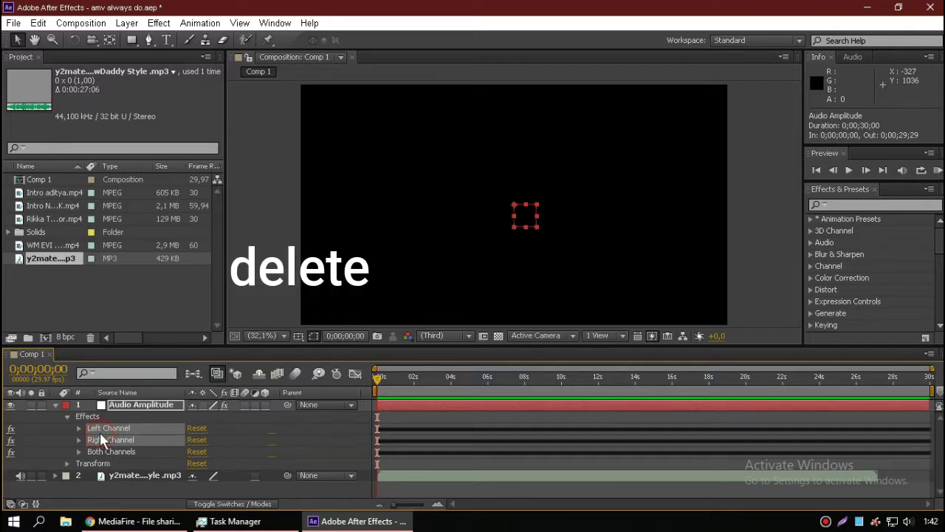
{"action": "key", "text": "Delete"}
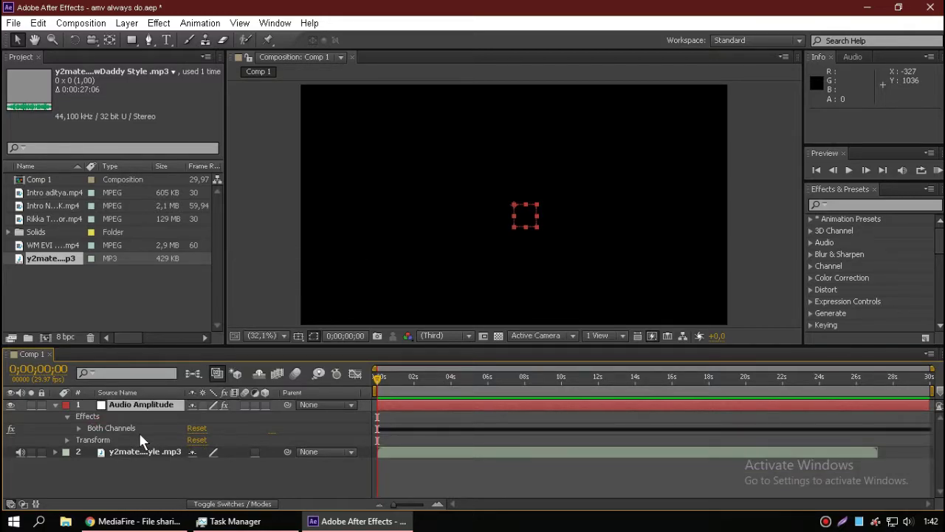
Display the keyframes of the Both Channels Slider as a curve in the Graph Editor.
{"action": "left_click", "coordinate": [115, 428]}
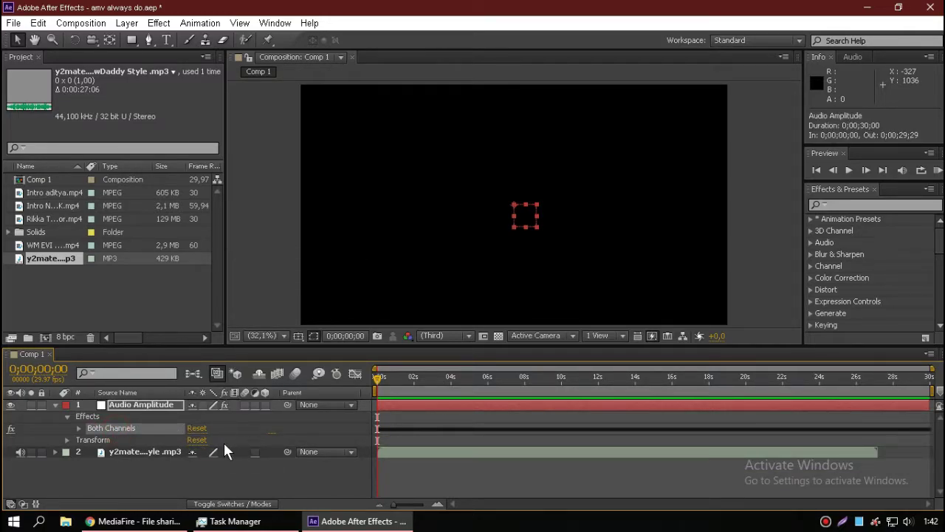
{"action": "left_click", "coordinate": [79, 429]}
{"action": "left_click", "coordinate": [132, 440]}
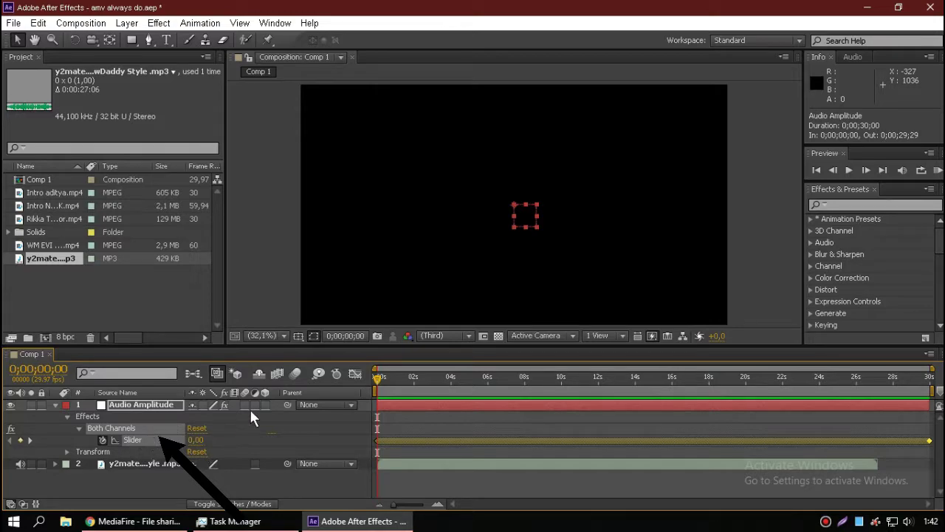
{"action": "left_click", "coordinate": [354, 373]}
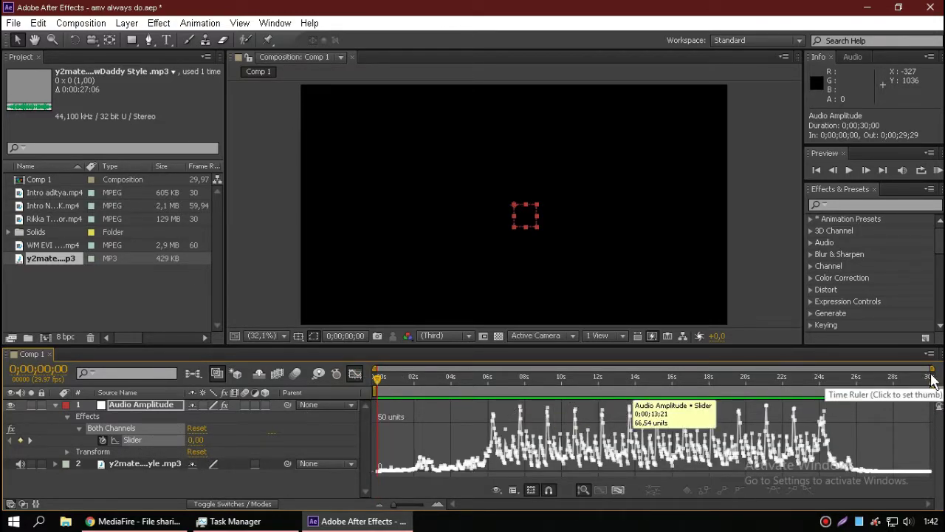
{"action": "left_click_drag", "start_coordinate": [932, 368], "coordinate": [630, 368]}
{"action": "left_click", "coordinate": [574, 504]}
{"action": "left_click_drag", "start_coordinate": [587, 508], "coordinate": [637, 506]}
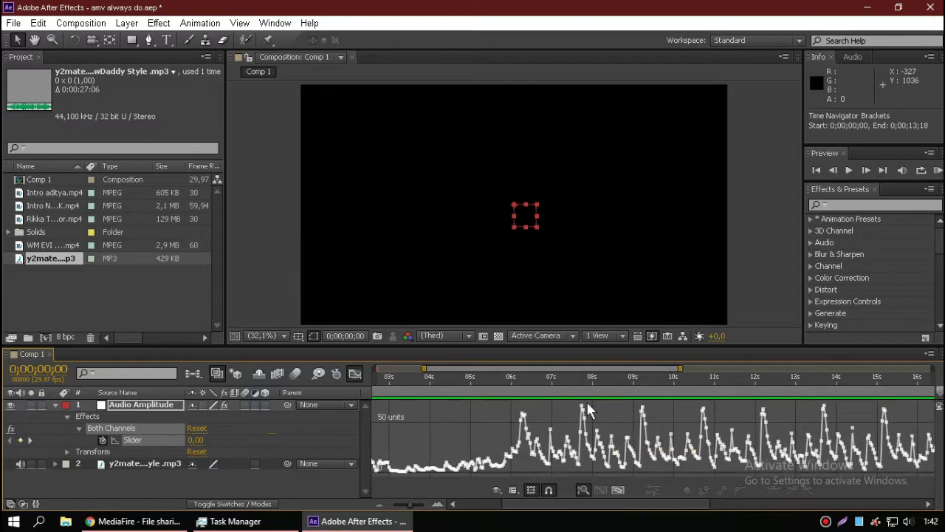
{"action": "left_click", "coordinate": [628, 502]}
{"action": "left_click_drag", "start_coordinate": [620, 506], "coordinate": [567, 507]}
{"action": "left_click", "coordinate": [642, 502]}
{"action": "left_click_drag", "start_coordinate": [647, 502], "coordinate": [559, 502]}
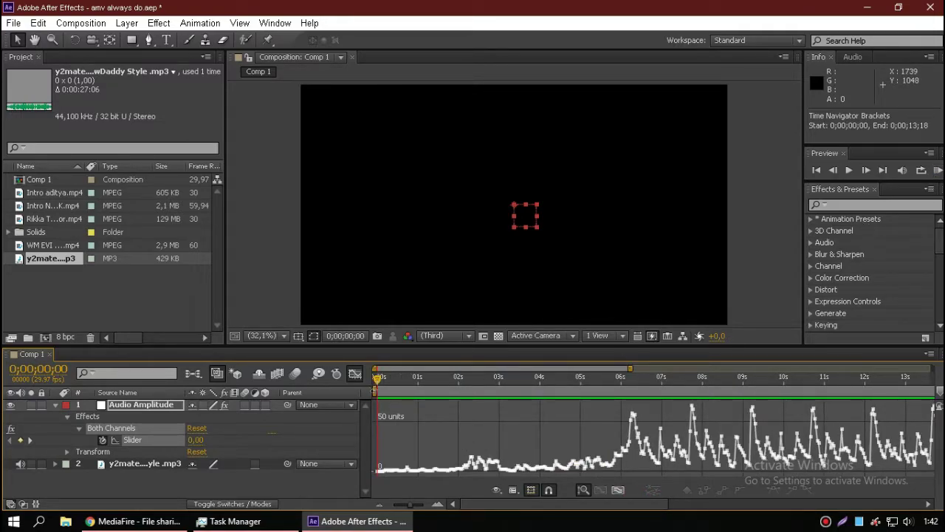
Start the work area at 0;00;04;04, preview the music and place the time indicator on the first beat peak at 0;00;06;08.
{"action": "left_click_drag", "start_coordinate": [384, 392], "coordinate": [541, 436]}
{"action": "left_click_drag", "start_coordinate": [566, 506], "coordinate": [638, 510]}
{"action": "left_click", "coordinate": [938, 170]}
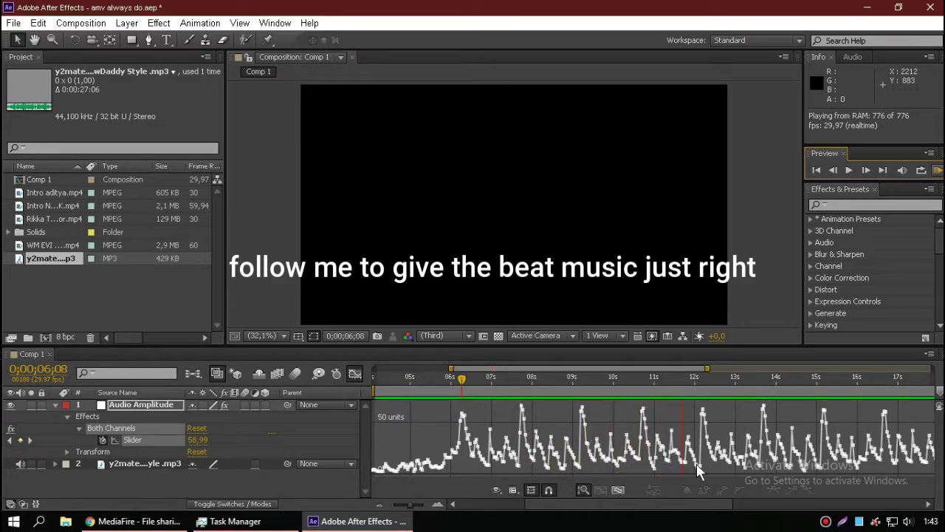
{"action": "left_click", "coordinate": [479, 380]}
{"action": "left_click_drag", "start_coordinate": [480, 383], "coordinate": [462, 383]}
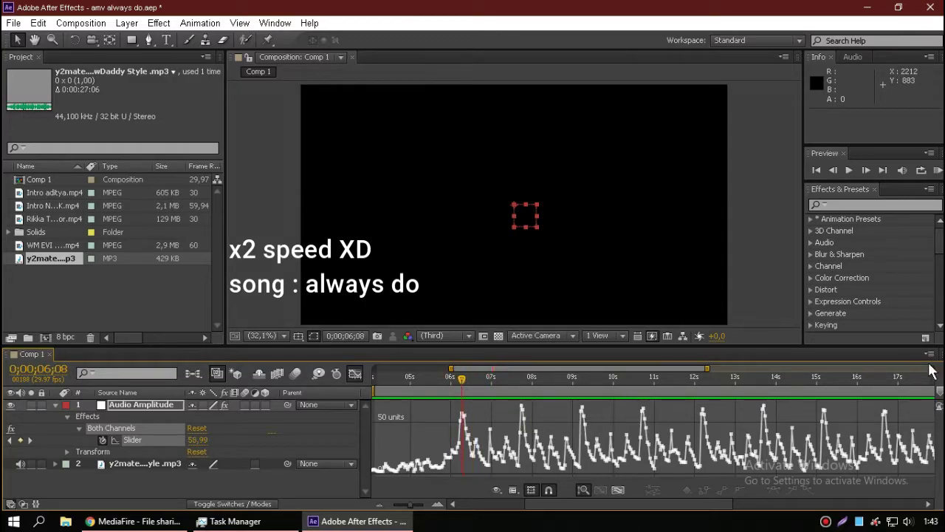
Add composition marker 1 on the first beat peak at 0;00;06;08.
{"action": "left_click", "coordinate": [933, 389]}
{"action": "left_click_drag", "start_coordinate": [672, 503], "coordinate": [656, 487]}
{"action": "mouse_move", "coordinate": [774, 368]}
{"action": "left_mouse_down"}
{"action": "mouse_move", "coordinate": [747, 368]}
{"action": "mouse_move", "coordinate": [787, 368]}
{"action": "left_mouse_up"}
{"action": "left_click_drag", "start_coordinate": [742, 501], "coordinate": [662, 505]}
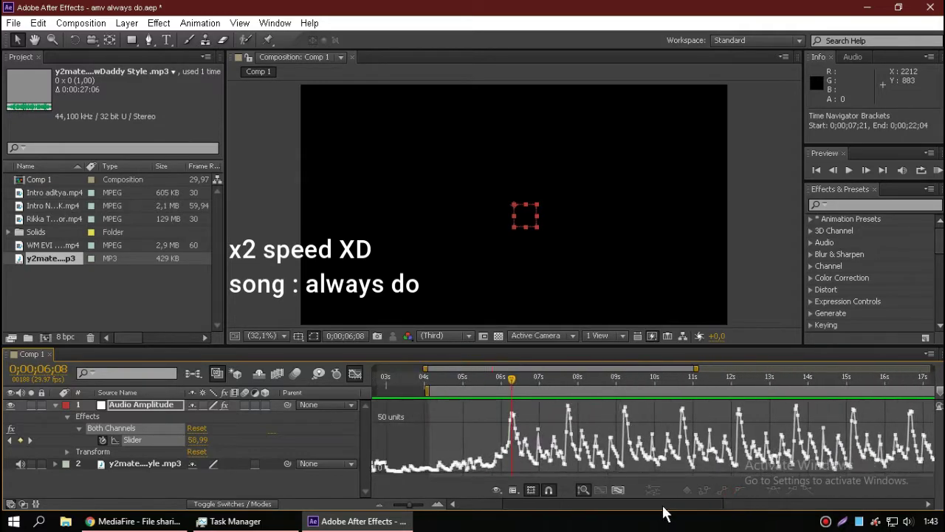
{"action": "mouse_move", "coordinate": [940, 392]}
{"action": "left_mouse_down"}
{"action": "mouse_move", "coordinate": [530, 398]}
{"action": "mouse_move", "coordinate": [512, 406]}
{"action": "mouse_move", "coordinate": [538, 384]}
{"action": "left_mouse_up"}
Preview the music and add composition marker 2 on the next beat at 0;00;06;29.
{"action": "key", "text": "KP_0"}
{"action": "key", "text": "space"}
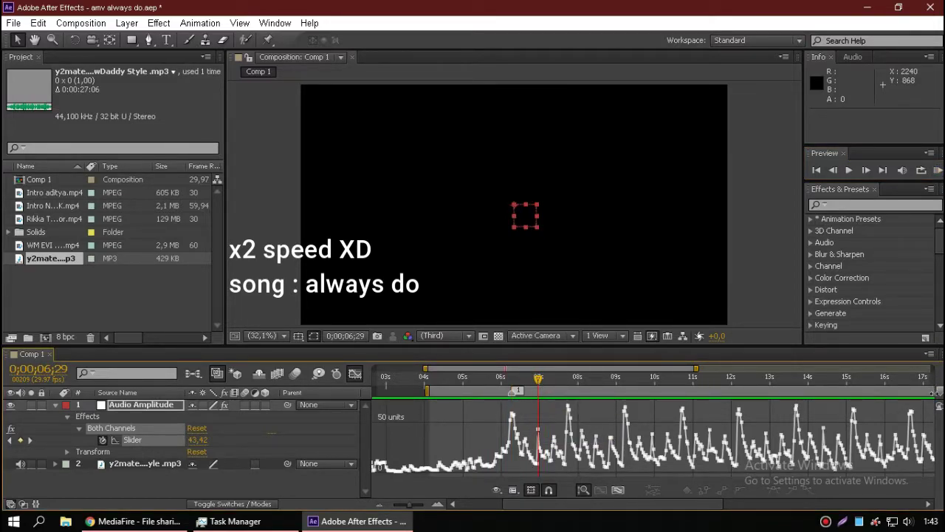
{"action": "left_click", "coordinate": [937, 170]}
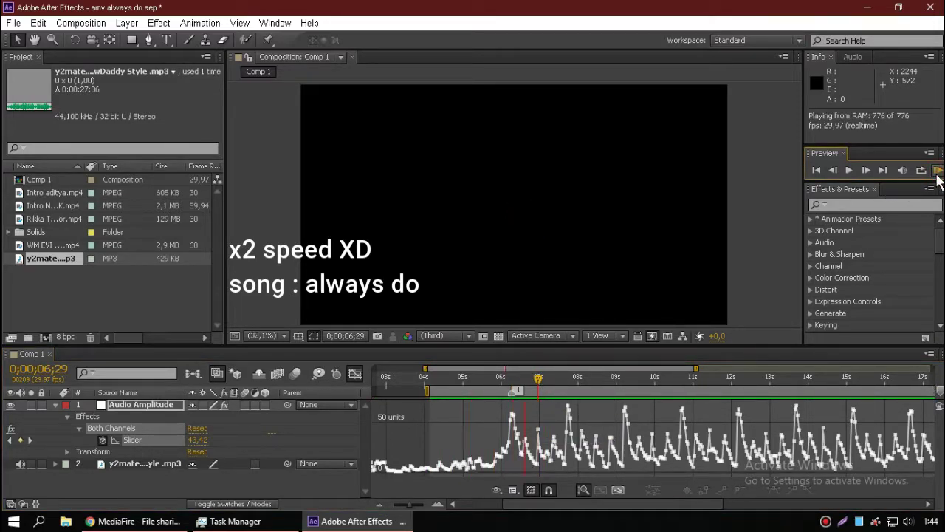
{"action": "key", "text": "space"}
{"action": "left_click_drag", "start_coordinate": [544, 381], "coordinate": [539, 381]}
{"action": "mouse_move", "coordinate": [935, 389]}
{"action": "left_mouse_down"}
{"action": "mouse_move", "coordinate": [543, 390]}
{"action": "mouse_move", "coordinate": [551, 383]}
{"action": "mouse_move", "coordinate": [568, 442]}
{"action": "left_mouse_up"}
Add composition markers 3, 4 and 5 on the following beats at 0;00;07;22, 0;00;08;14 and 0;00;09;06.
{"action": "left_click", "coordinate": [570, 434]}
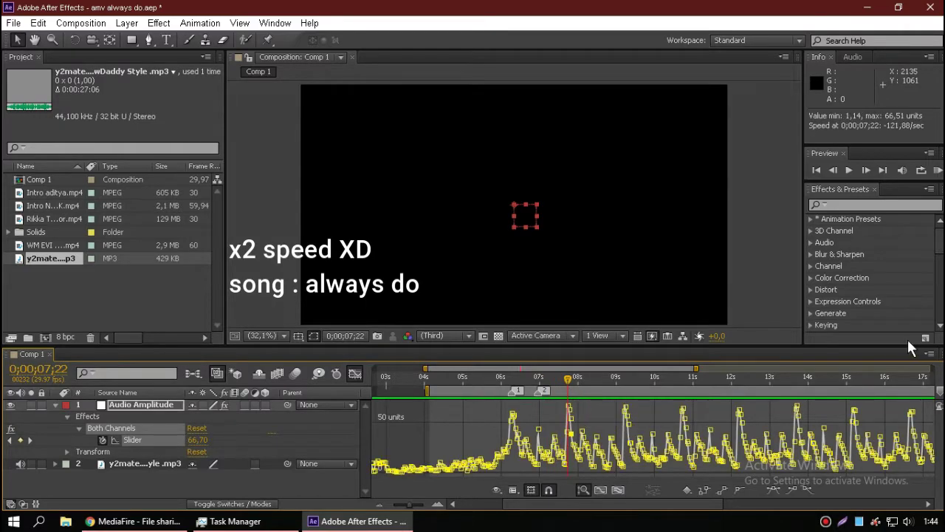
{"action": "left_click", "coordinate": [602, 405]}
{"action": "mouse_move", "coordinate": [935, 390]}
{"action": "left_mouse_down"}
{"action": "mouse_move", "coordinate": [569, 390]}
{"action": "mouse_move", "coordinate": [597, 415]}
{"action": "left_mouse_up"}
{"action": "left_click_drag", "start_coordinate": [940, 395], "coordinate": [596, 391]}
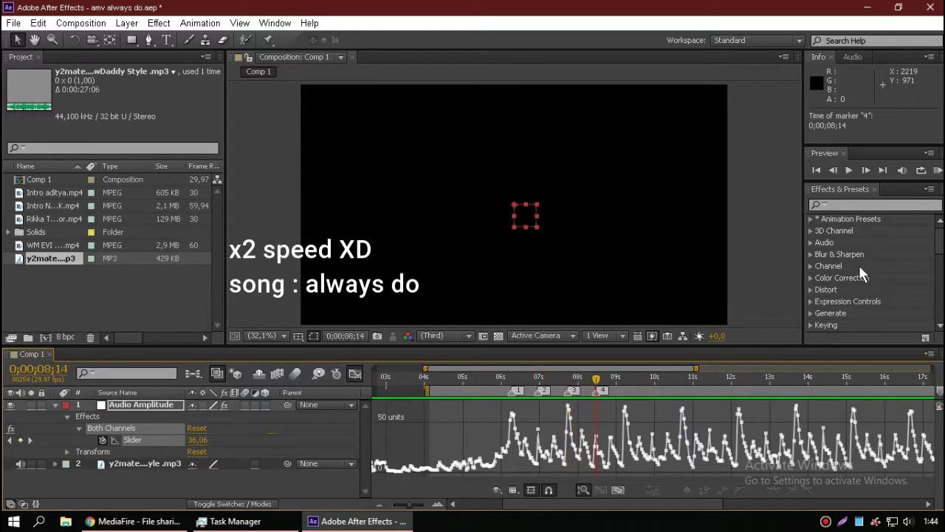
{"action": "left_click_drag", "start_coordinate": [597, 380], "coordinate": [628, 382]}
{"action": "left_click_drag", "start_coordinate": [936, 399], "coordinate": [627, 391]}
Add composition markers 6, 7 and 8 on the following beats at 0;00;09;28, 0;00;10;22 and 0;00;11;13.
{"action": "left_click_drag", "start_coordinate": [659, 508], "coordinate": [683, 508]}
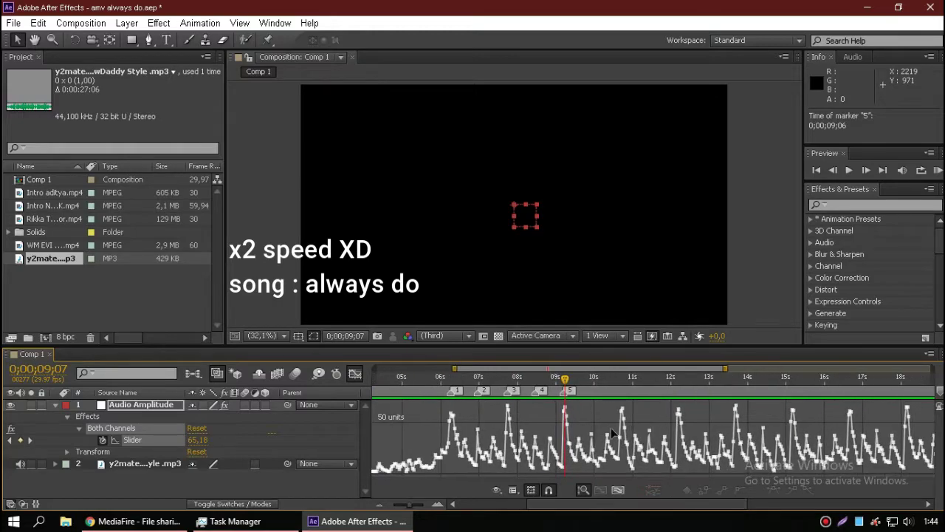
{"action": "left_click_drag", "start_coordinate": [566, 382], "coordinate": [593, 439]}
{"action": "left_click", "coordinate": [593, 447]}
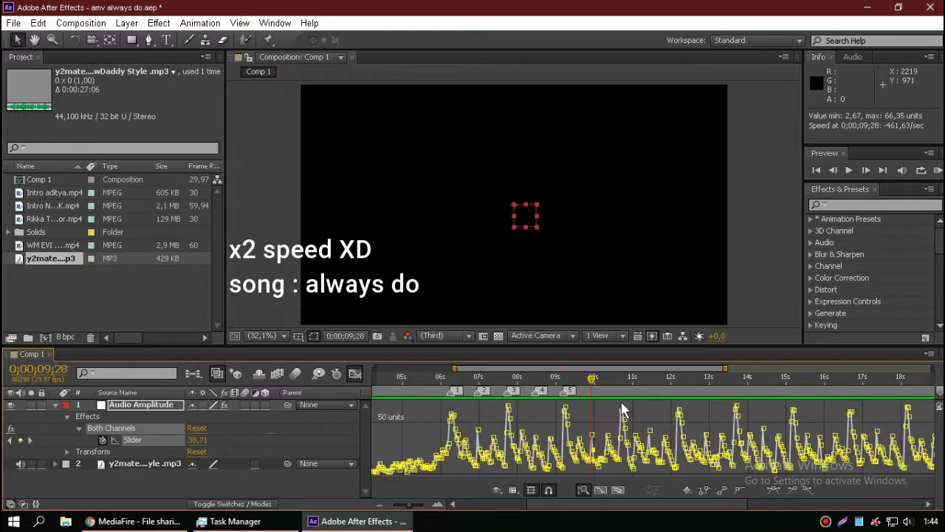
{"action": "left_click", "coordinate": [609, 403]}
{"action": "mouse_move", "coordinate": [939, 395]}
{"action": "left_mouse_down"}
{"action": "mouse_move", "coordinate": [590, 398]}
{"action": "mouse_move", "coordinate": [601, 384]}
{"action": "mouse_move", "coordinate": [623, 407]}
{"action": "left_mouse_up"}
{"action": "mouse_move", "coordinate": [940, 393]}
{"action": "left_mouse_down"}
{"action": "mouse_move", "coordinate": [621, 401]}
{"action": "mouse_move", "coordinate": [637, 385]}
{"action": "mouse_move", "coordinate": [650, 392]}
{"action": "left_mouse_up"}
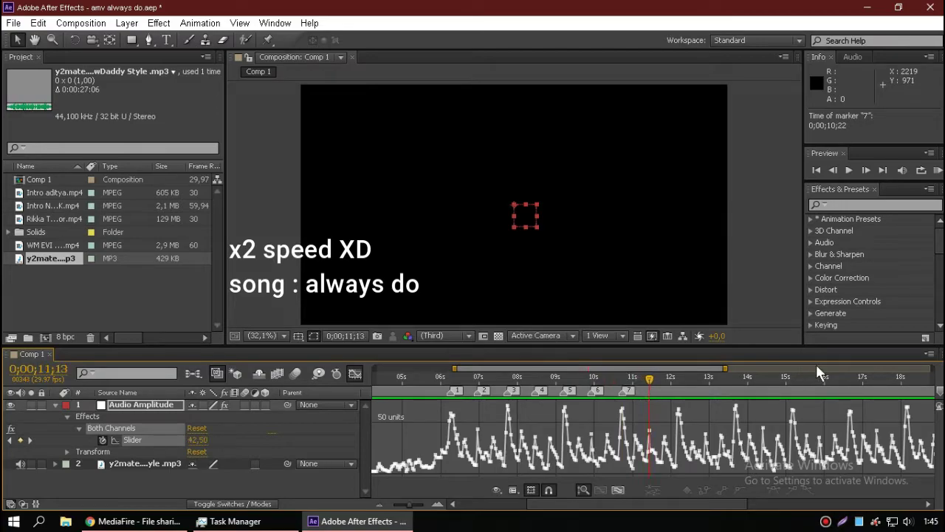
{"action": "left_click_drag", "start_coordinate": [940, 393], "coordinate": [761, 382]}
RAM preview the music repeatedly to check the eight markers and locate the next beat after marker 8.
{"action": "key", "text": "KP_0"}
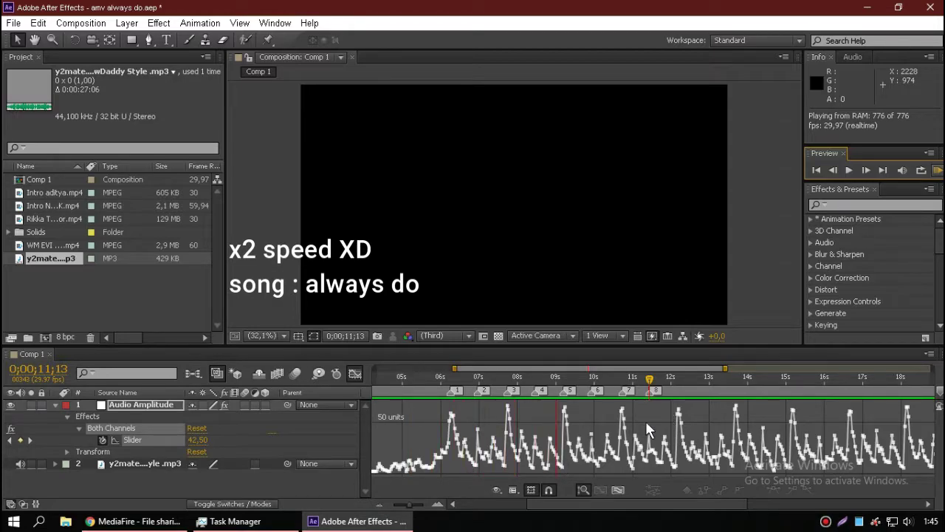
{"action": "left_click", "coordinate": [713, 378]}
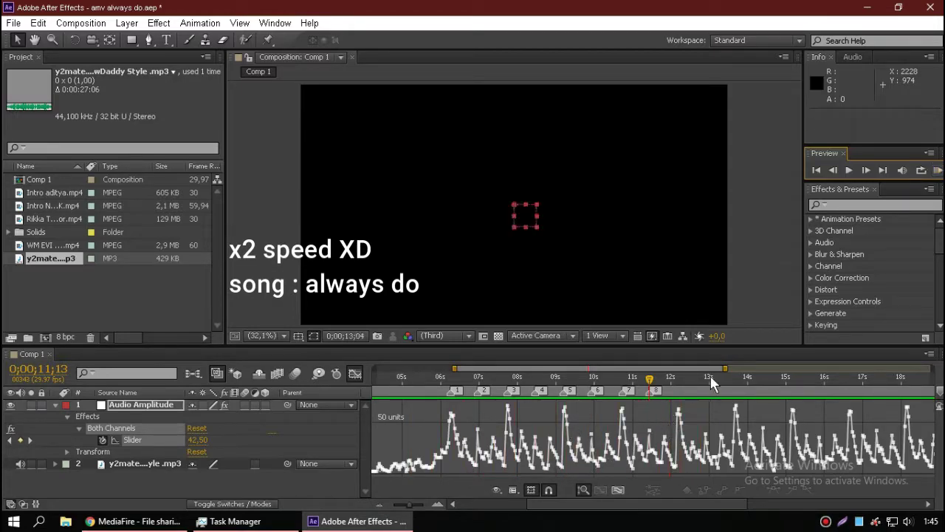
{"action": "left_click", "coordinate": [936, 170]}
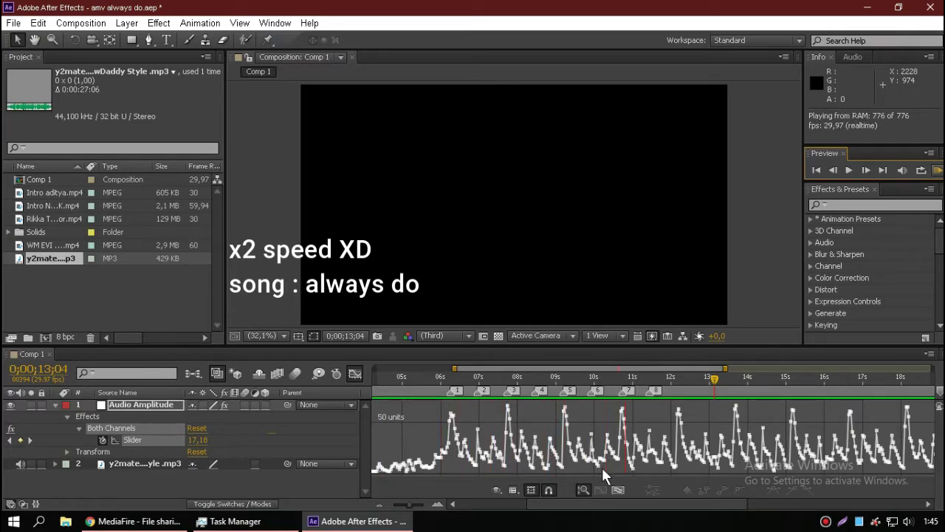
{"action": "left_click", "coordinate": [683, 379]}
{"action": "mouse_move", "coordinate": [683, 380]}
{"action": "left_mouse_down"}
{"action": "mouse_move", "coordinate": [675, 390]}
{"action": "mouse_move", "coordinate": [665, 381]}
{"action": "left_mouse_up"}
{"action": "left_click", "coordinate": [938, 171]}
{"action": "key", "text": "space"}
Add a composition marker on the beat peak at 0;00;12;06 and set its comment to 0.
{"action": "left_click_drag", "start_coordinate": [686, 382], "coordinate": [677, 388]}
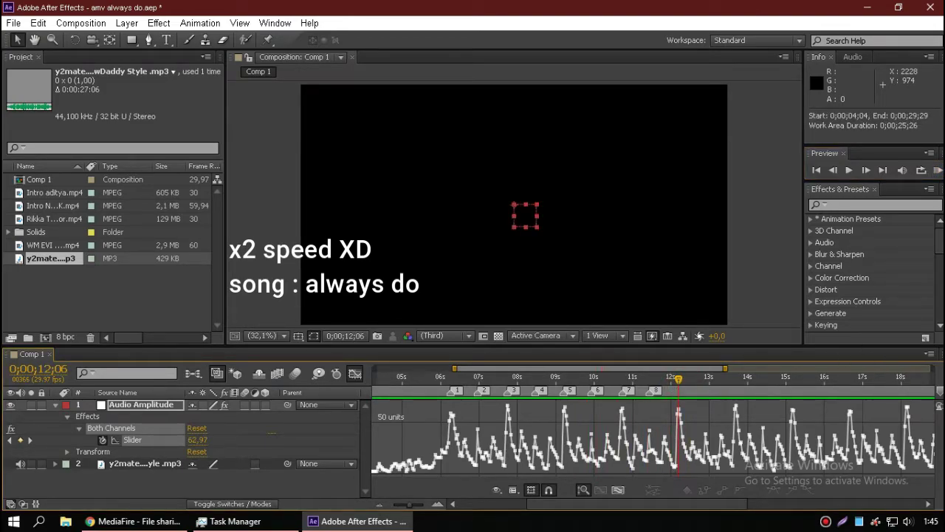
{"action": "left_click_drag", "start_coordinate": [940, 391], "coordinate": [699, 408]}
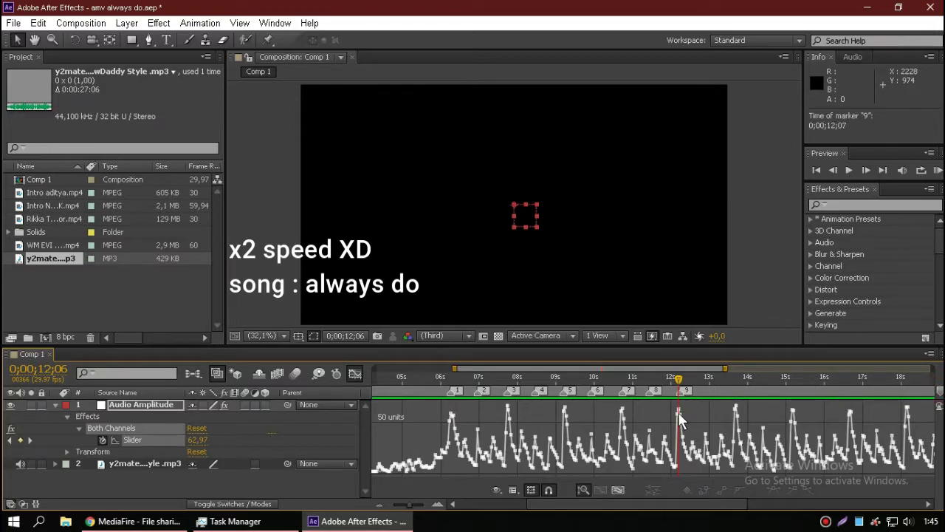
{"action": "double_click", "coordinate": [683, 390]}
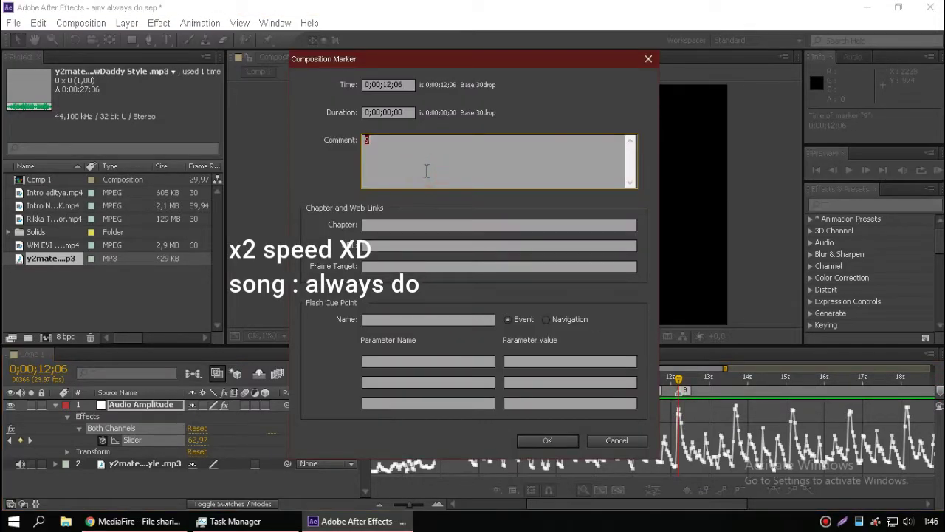
{"action": "left_click", "coordinate": [548, 441]}
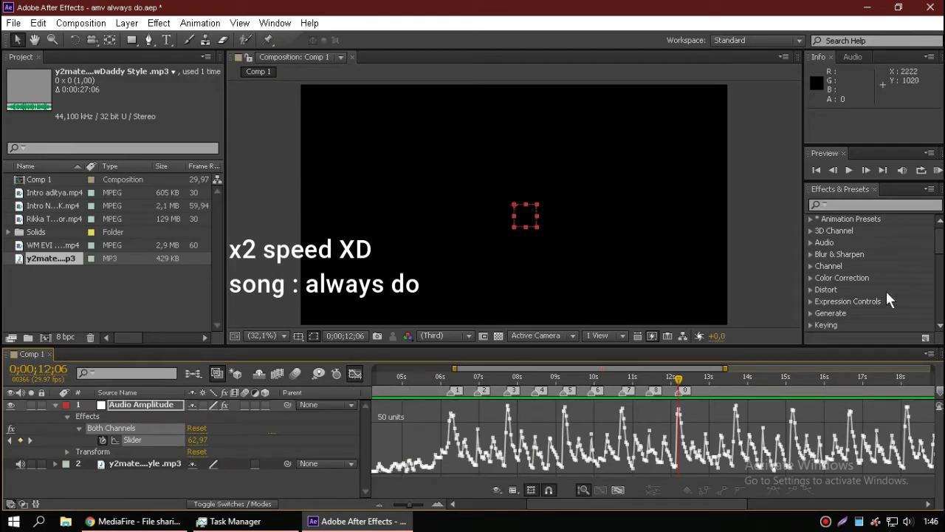
RAM preview the song to check the beat markers against the music.
{"action": "left_click", "coordinate": [937, 171]}
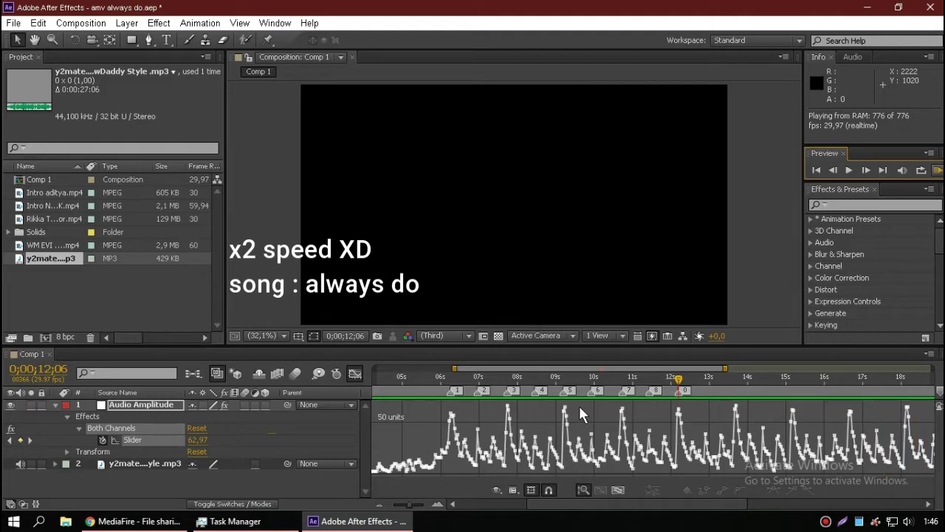
{"action": "left_click", "coordinate": [936, 170]}
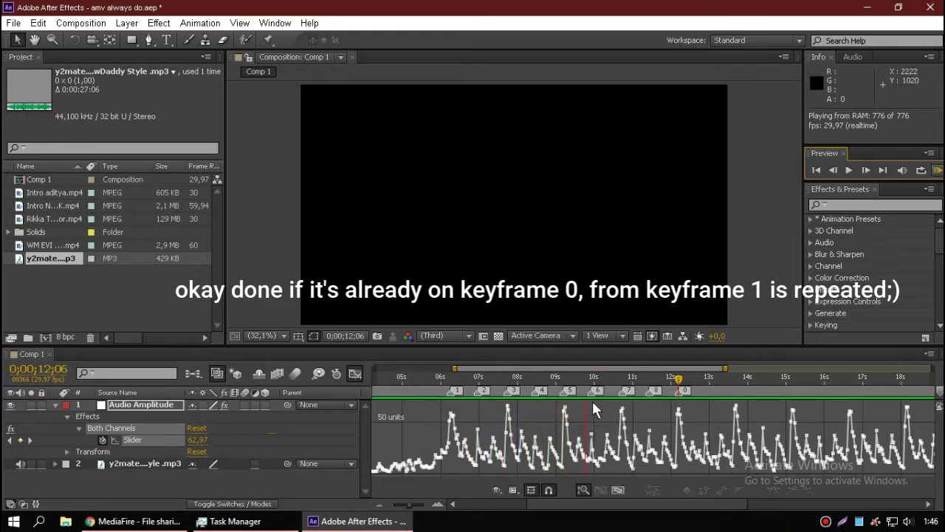
{"action": "key", "text": "space"}
{"action": "key", "text": "space"}
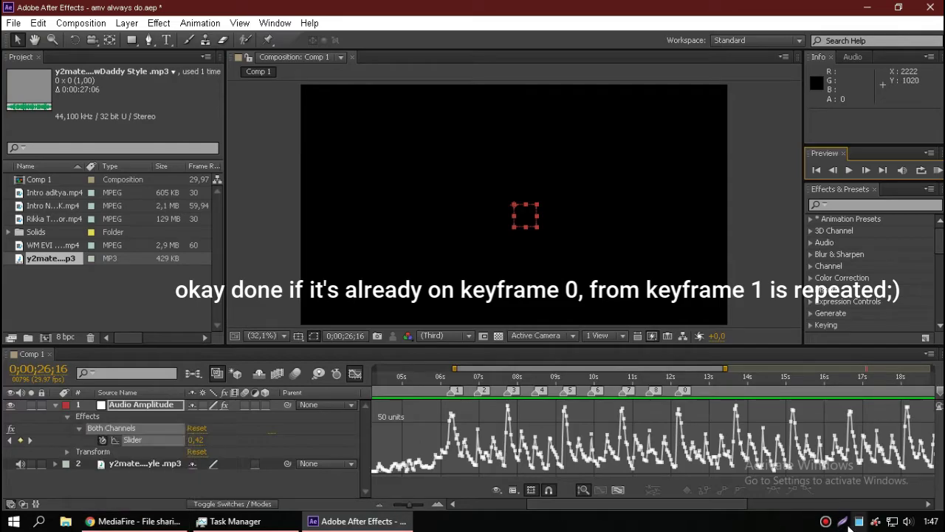
{"action": "left_click", "coordinate": [826, 521]}
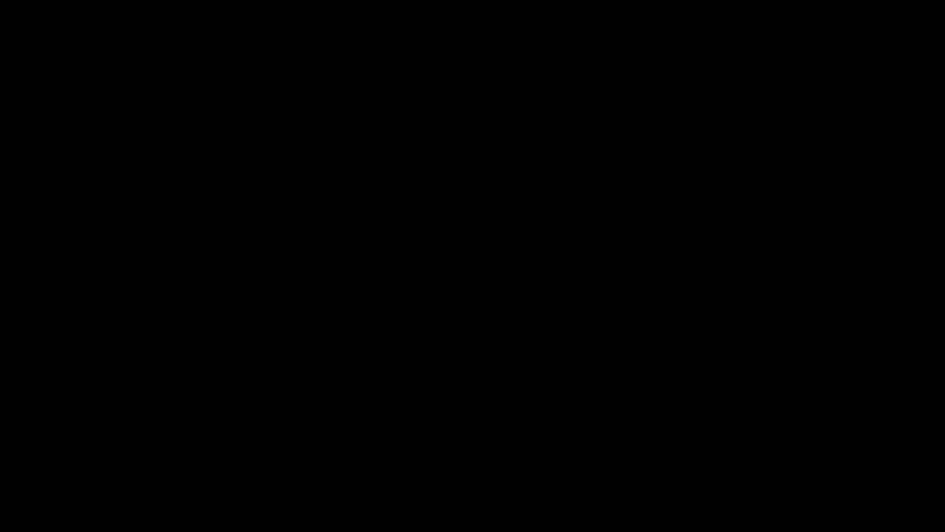